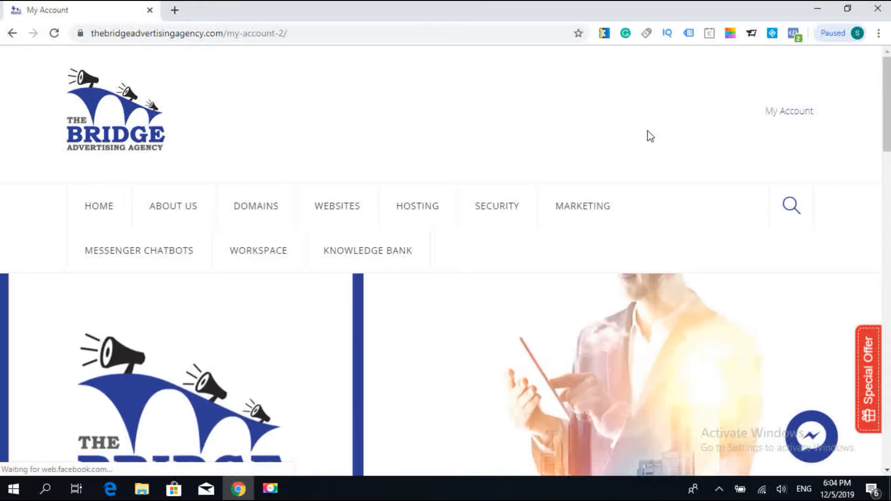
- Open The Bridge Marketplace sign-in from the My Account page and sign in with the saved credentials
scroll(650, 135, down, 10)
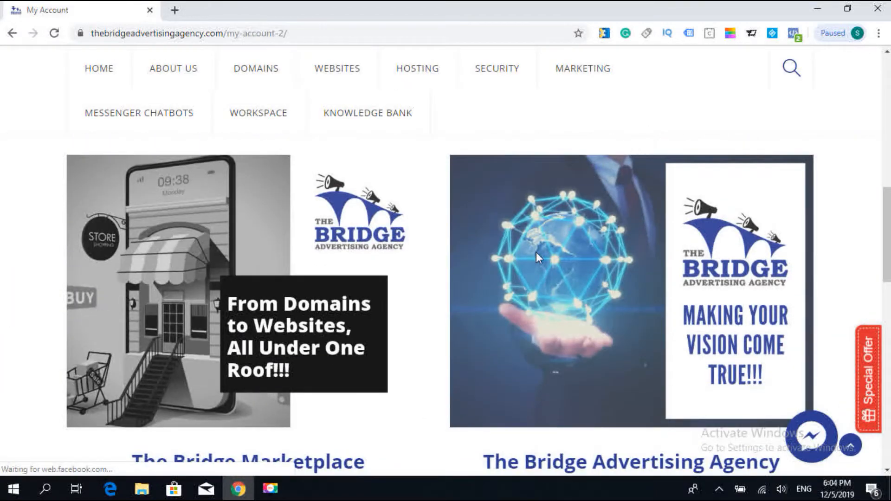
scroll(536, 252, down, 2)
scroll(437, 257, down, 5)
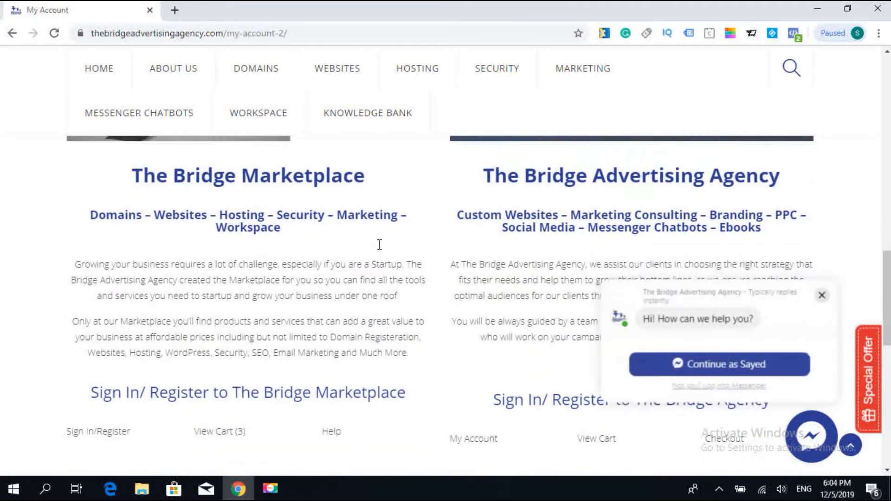
scroll(379, 244, down, 5)
scroll(378, 244, up, 1)
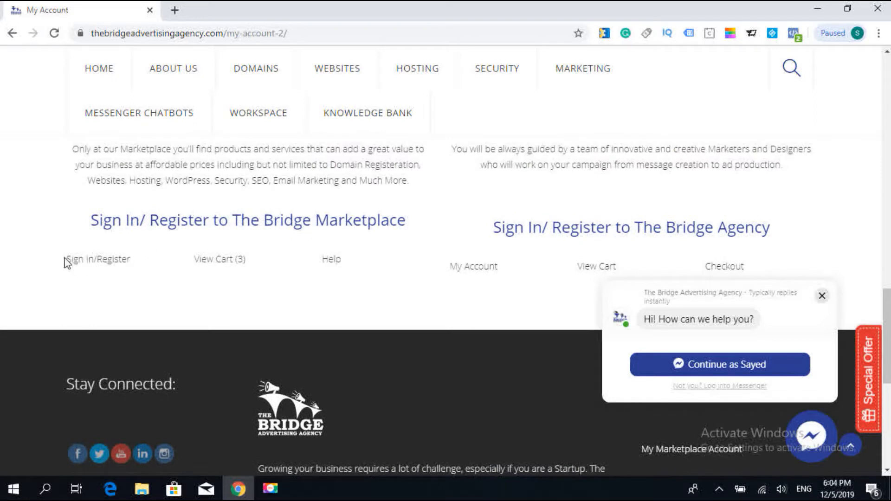
click(95, 263)
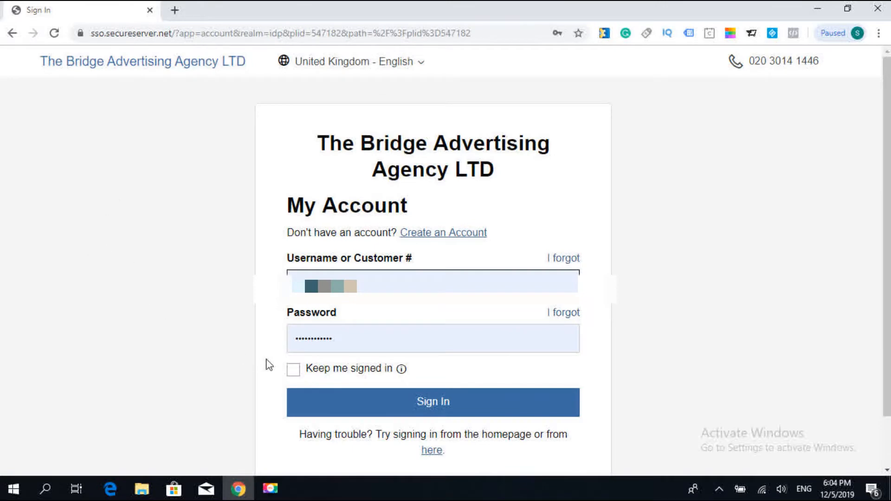
click(452, 402)
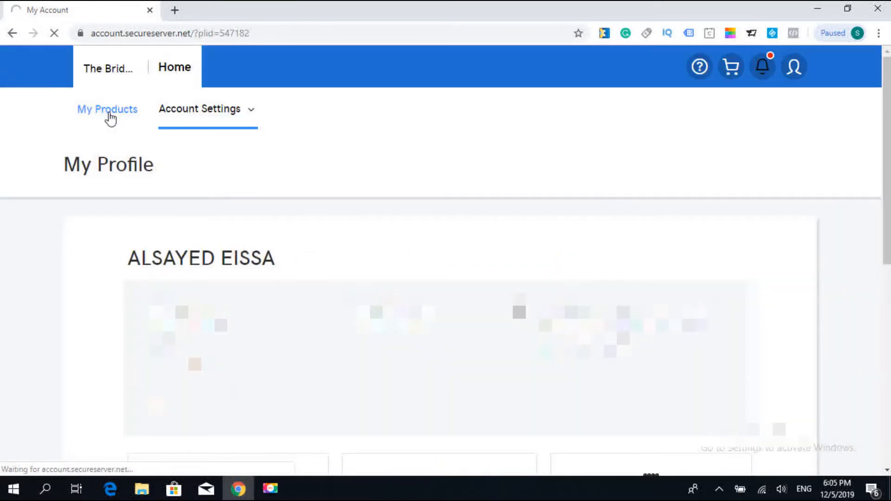
- Open the Relax Spa website's dashboard from the account's products
click(109, 111)
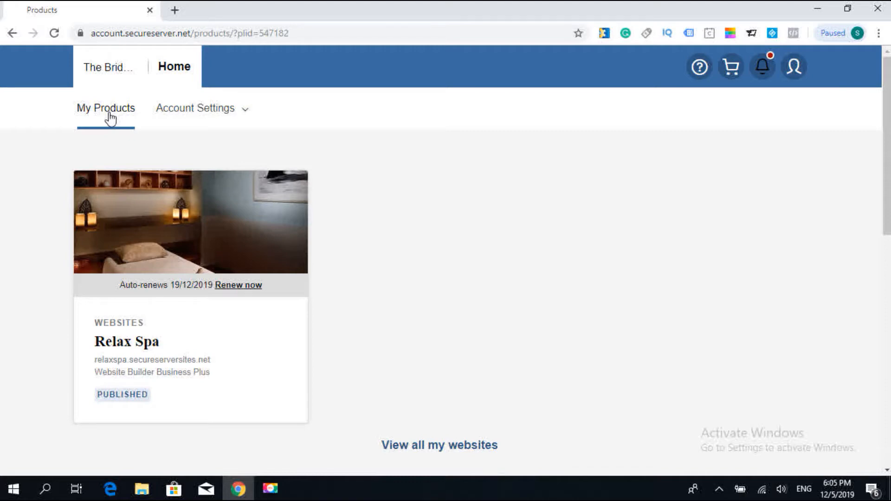
click(133, 278)
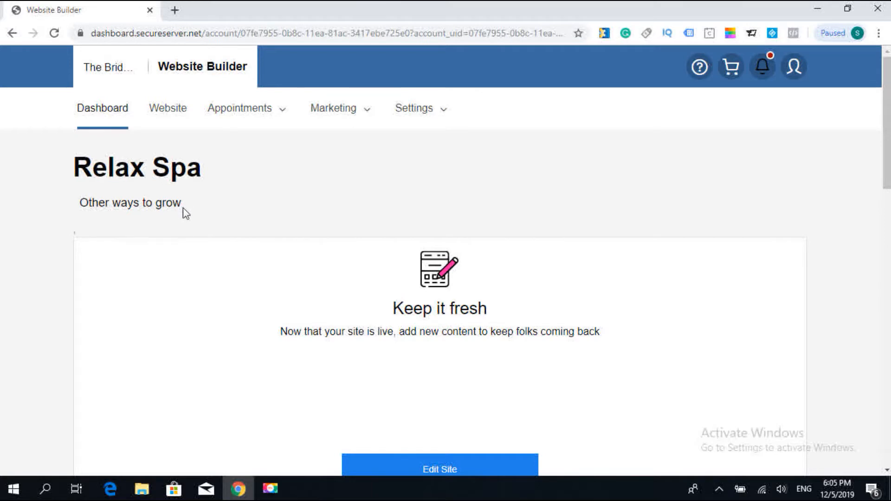
- Review the Relax Spa dashboard cards and the options offered for appointments, marketing and settings
scroll(94, 237, down, 8)
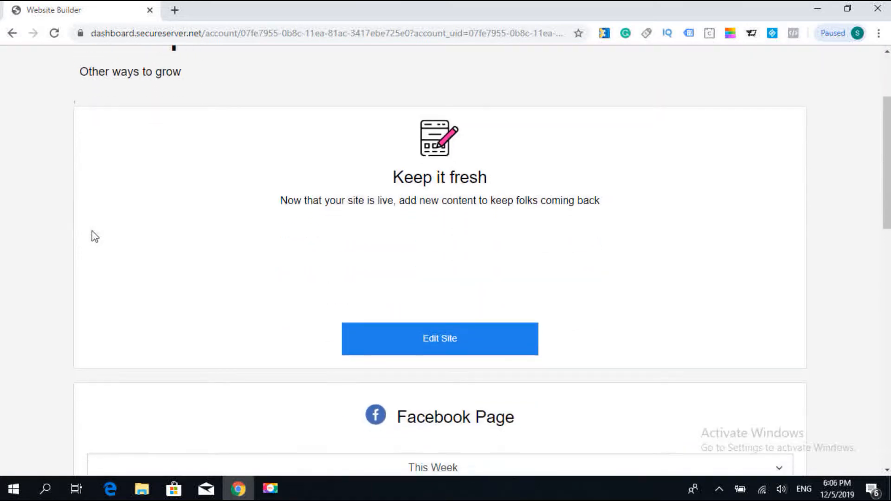
scroll(95, 237, down, 4)
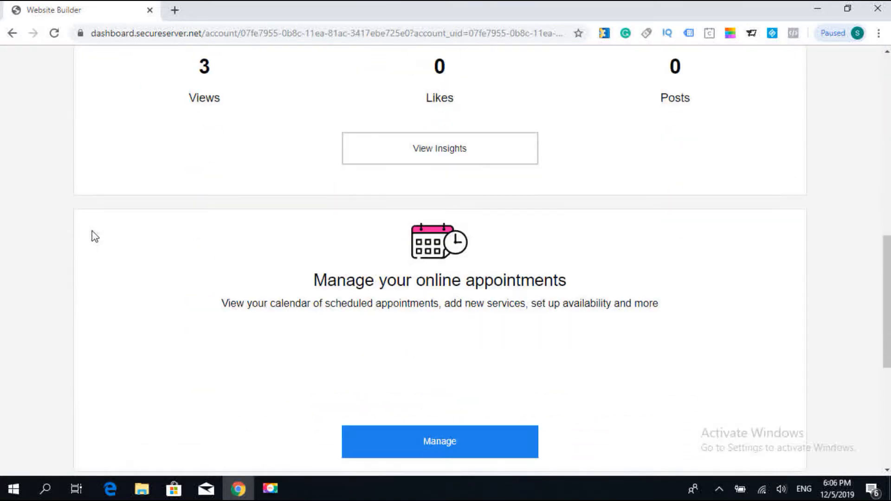
scroll(95, 237, down, 6)
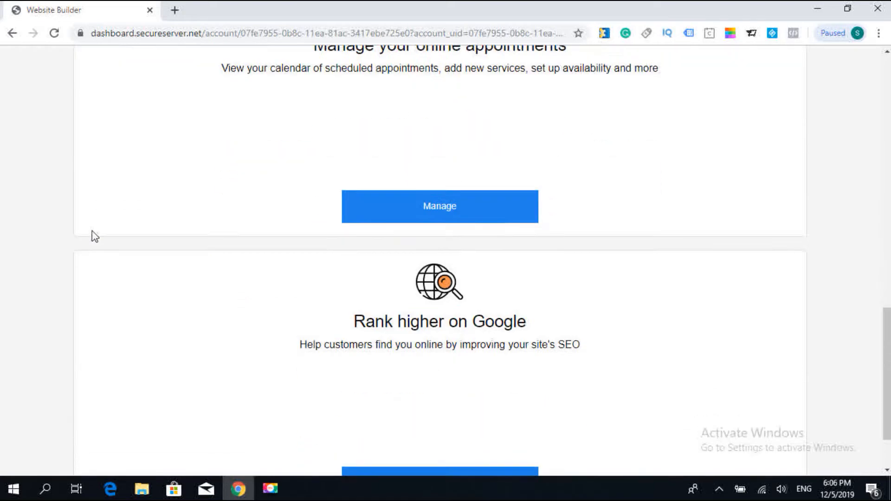
scroll(95, 237, up, 20)
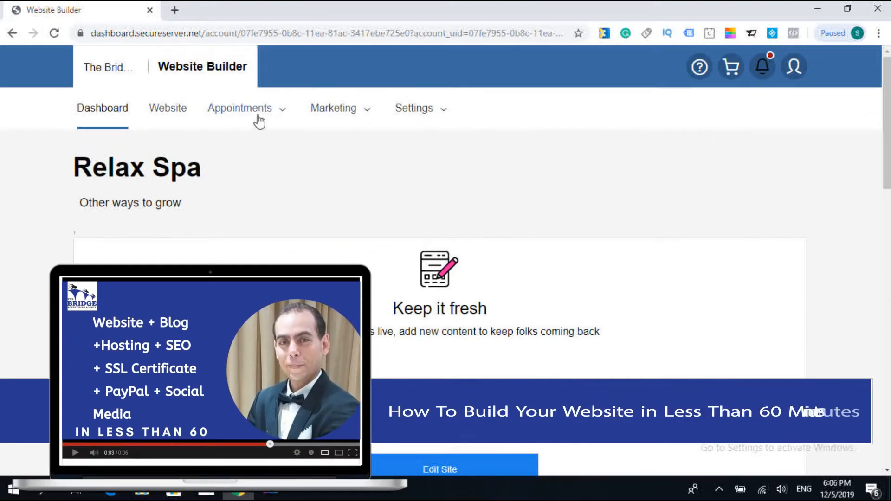
click(260, 114)
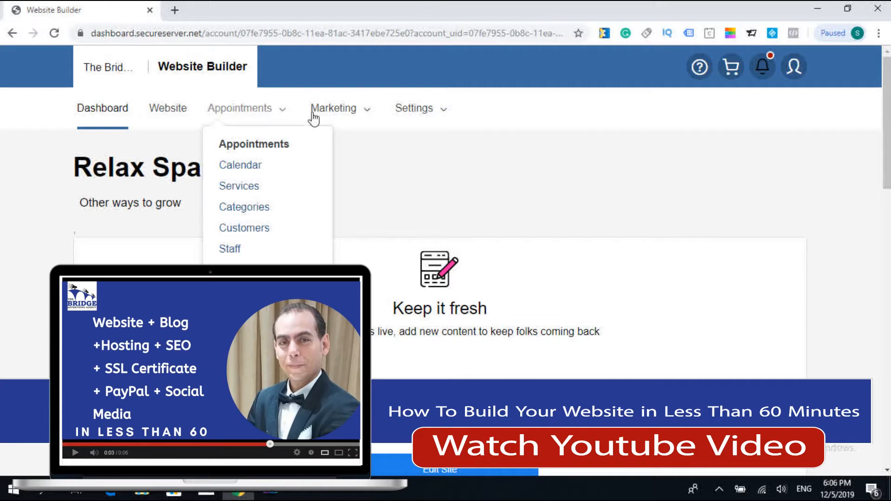
click(362, 115)
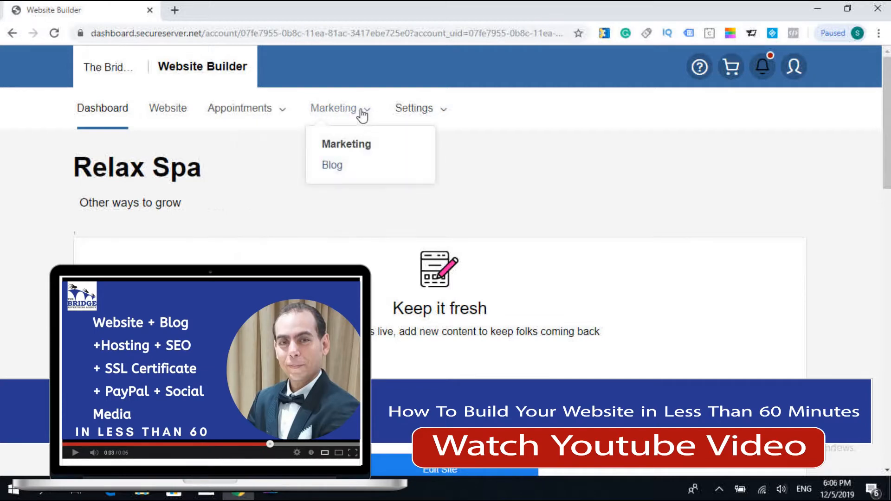
click(451, 113)
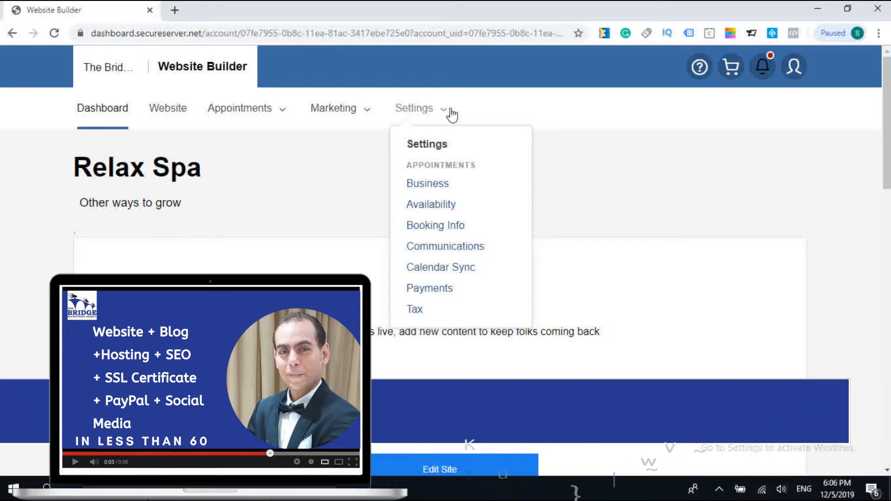
- Open the Relax Spa site for editing and display its site settings
click(450, 110)
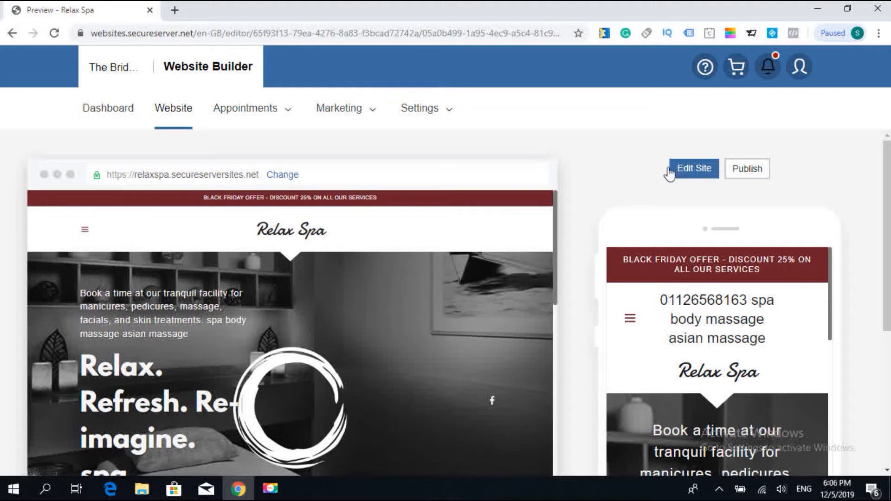
click(691, 169)
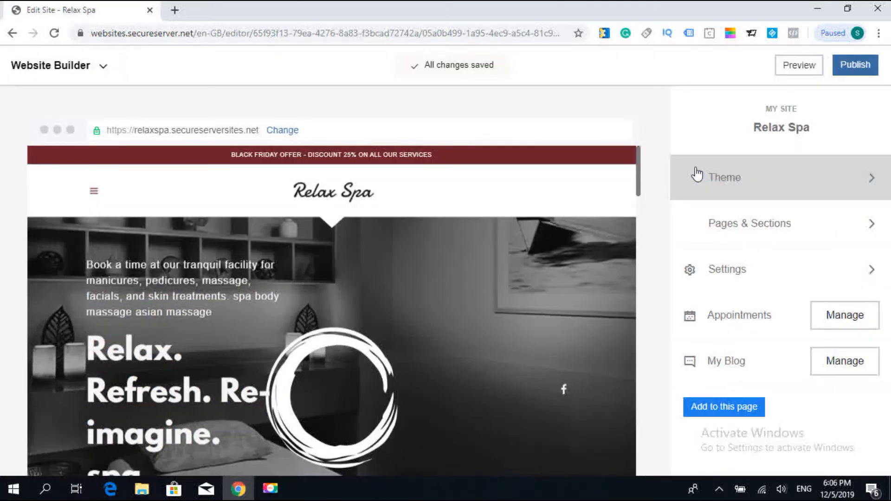
click(739, 273)
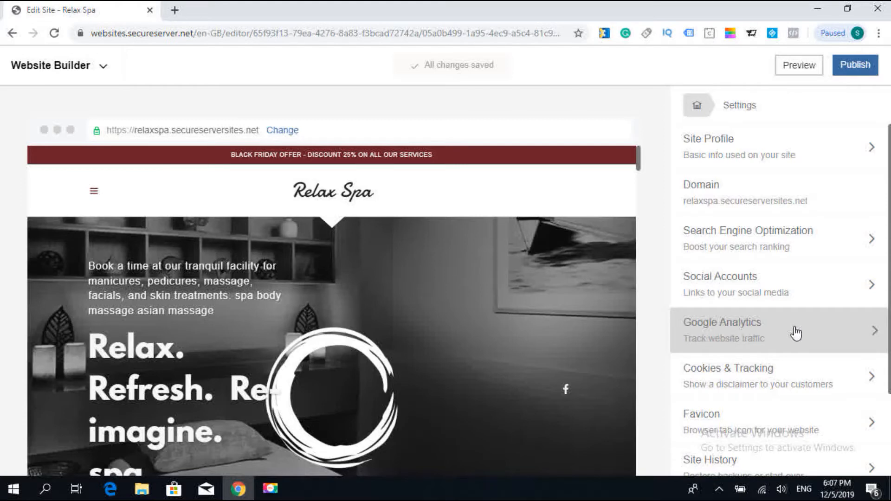
- Search Google for google analytics in a new browser tab, open Google Analytics and start creating an account
key(ctrl+t)
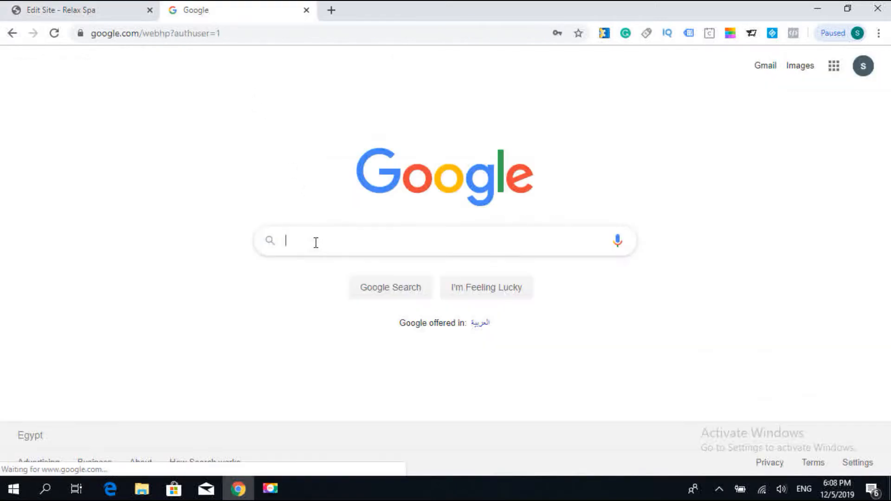
text(goog)
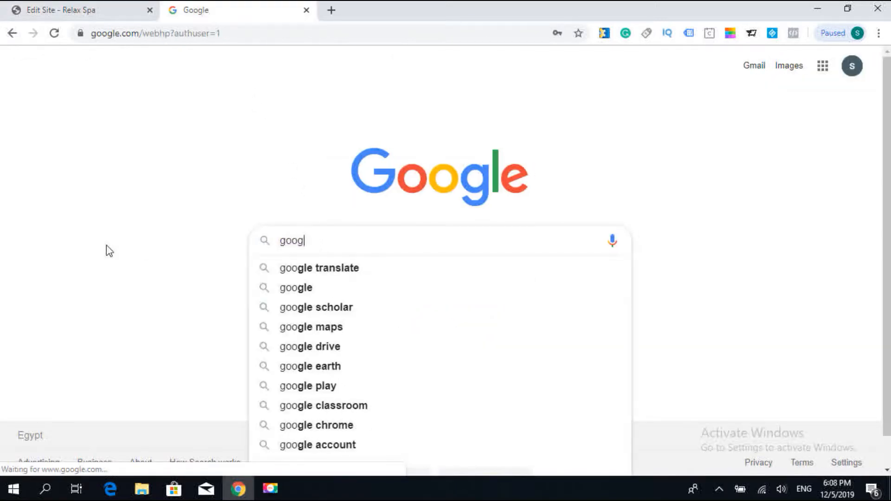
text(l)
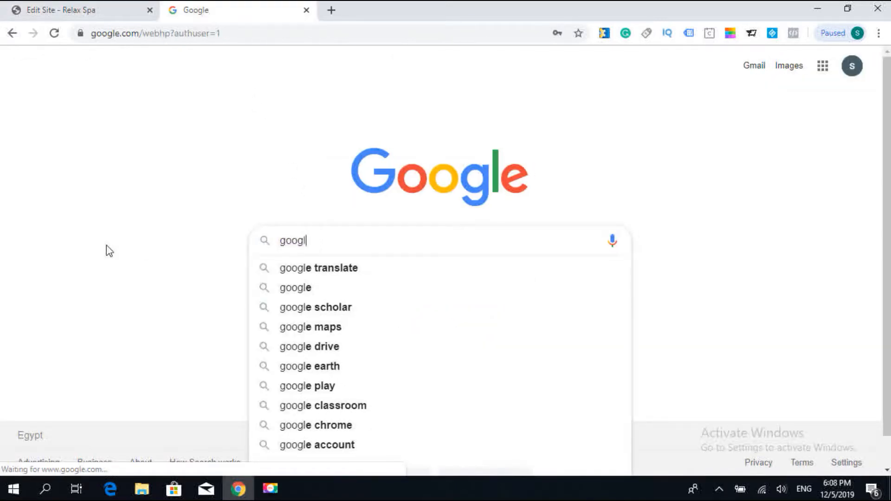
text(e an)
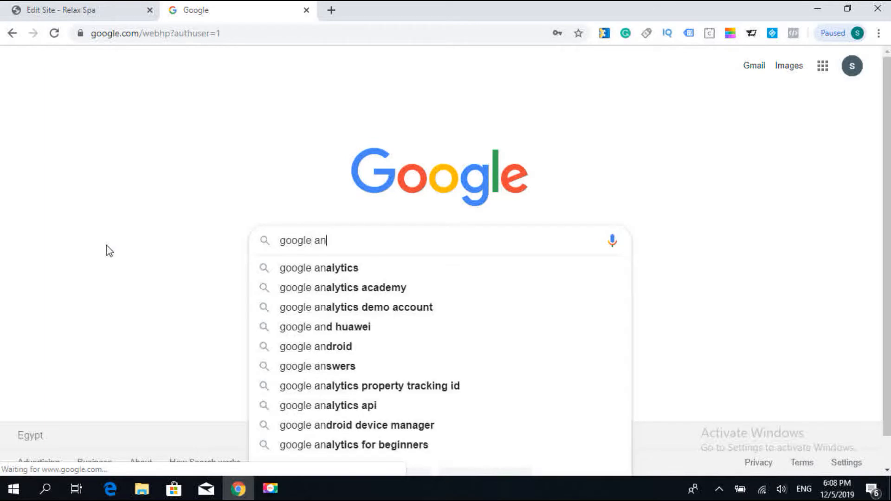
key(Down)
key(Return)
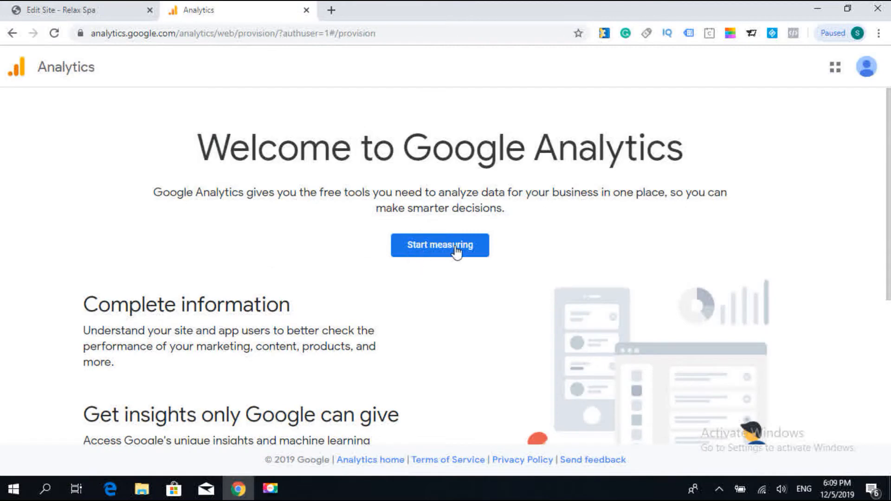
click(457, 250)
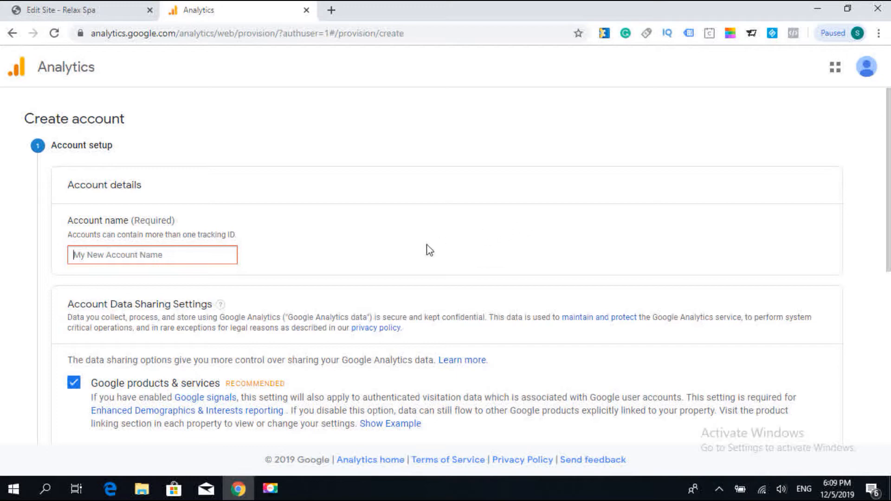
- Name the new Analytics account "relax spa", keep the default data sharing settings, and complete the account setup
scroll(429, 250, down, 3)
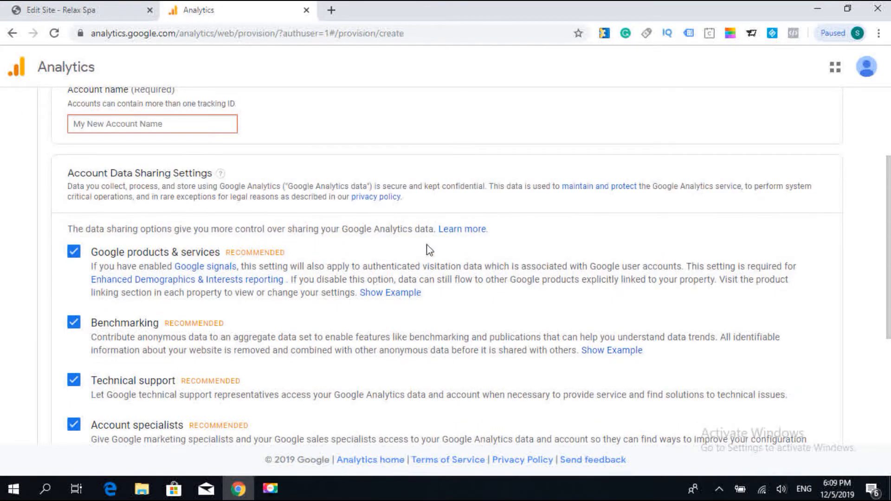
scroll(429, 250, down, 1)
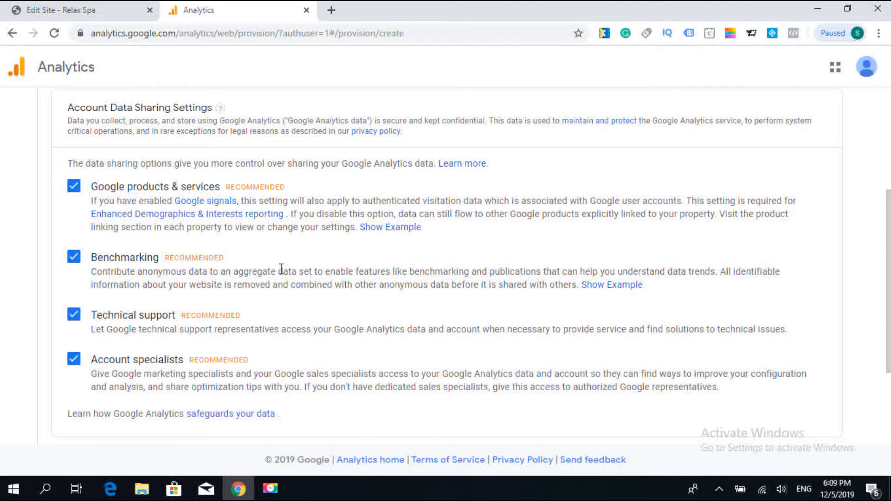
scroll(282, 269, up, 4)
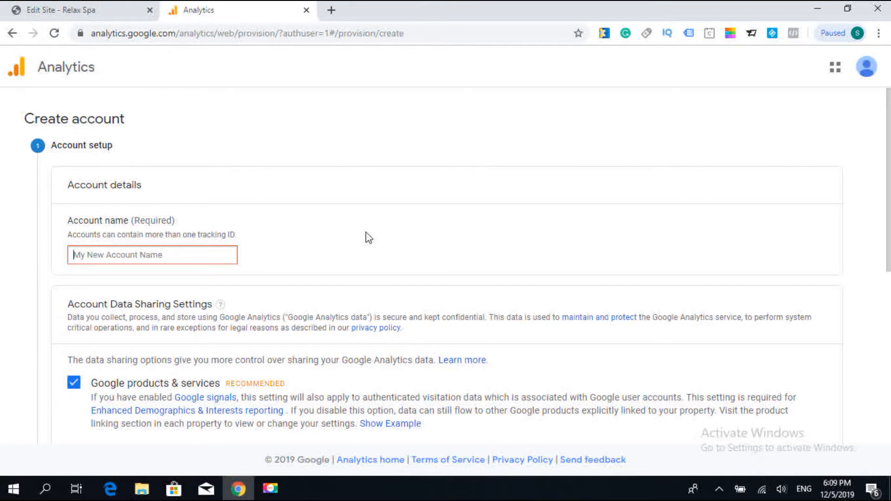
text(rela)
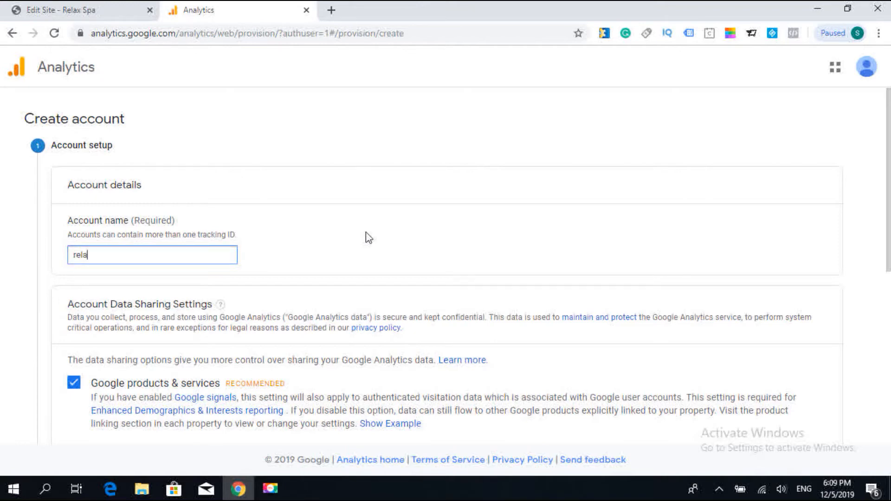
text(x spa)
scroll(380, 246, down, 7)
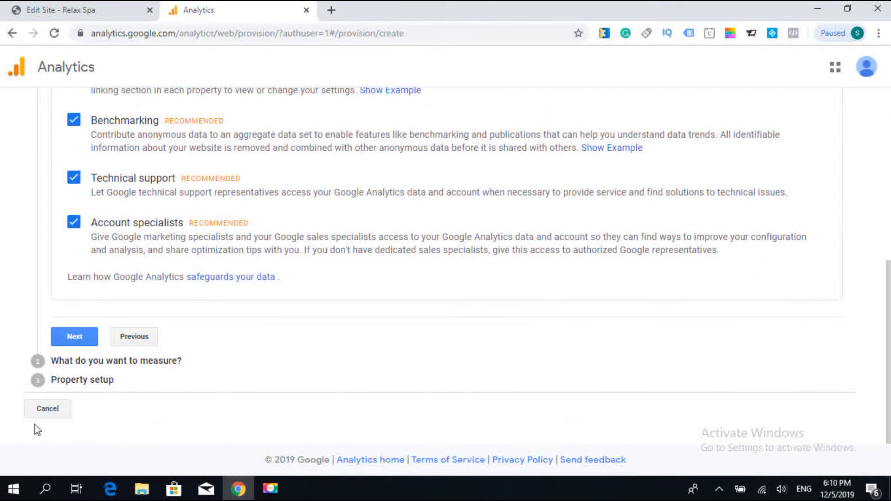
click(73, 338)
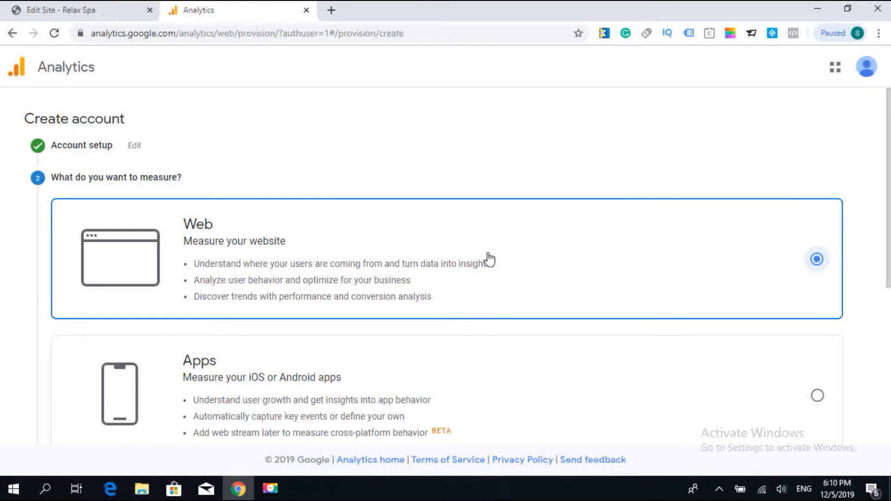
- Keep Web as what to measure and continue to the property setup
scroll(514, 259, down, 1)
scroll(515, 265, down, 4)
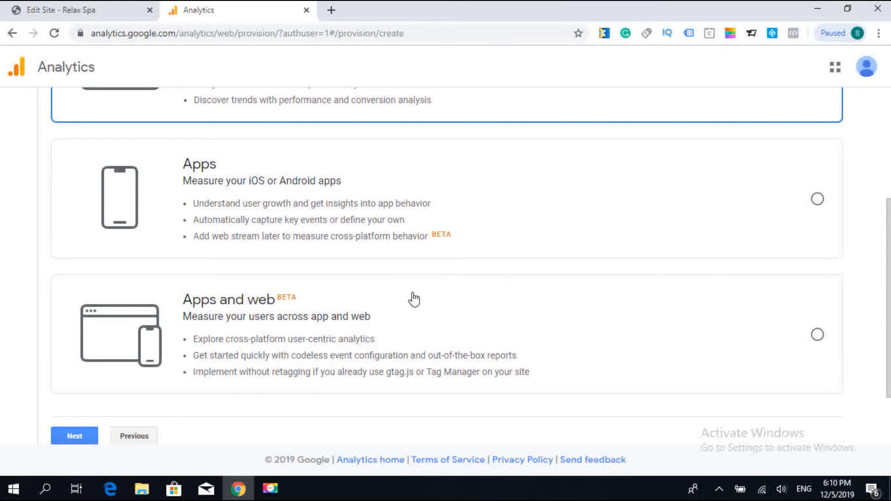
scroll(469, 291, up, 4)
scroll(123, 303, down, 6)
click(77, 360)
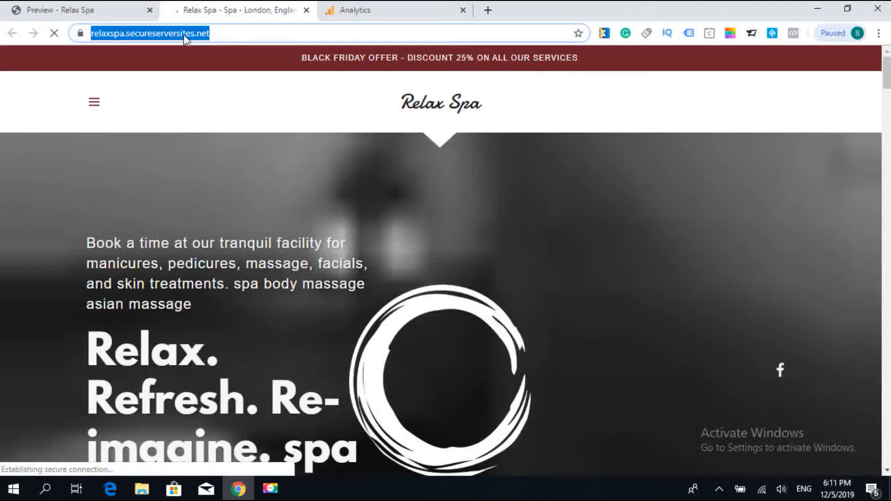
- Copy the live Relax Spa site's address, relaxspa.secureserversites.net, and return to the Analytics property setup
right_click(183, 34)
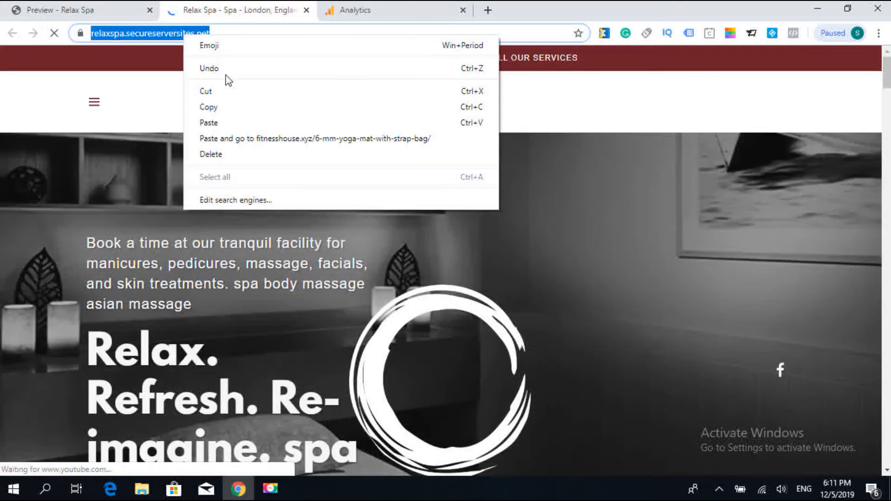
click(227, 105)
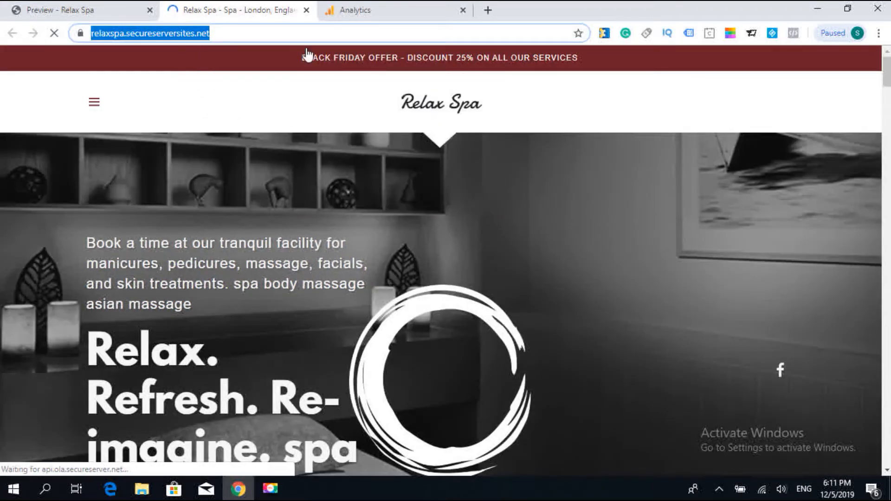
click(371, 7)
click(213, 176)
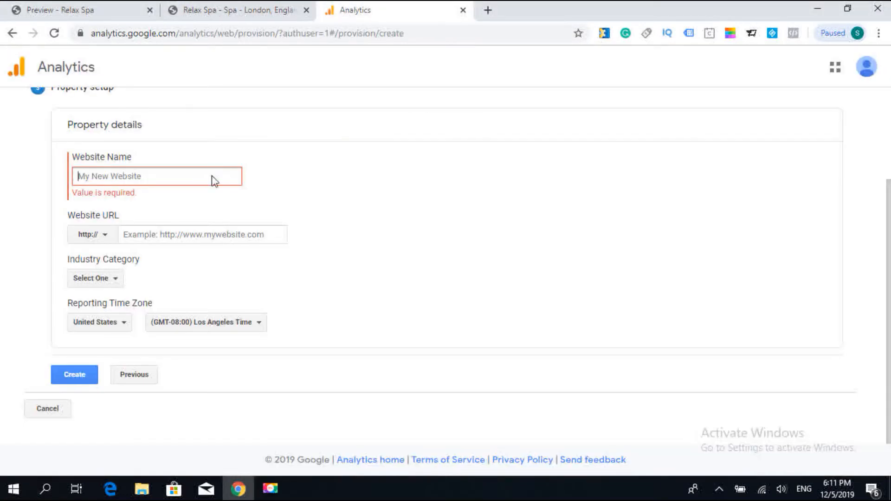
text(relax )
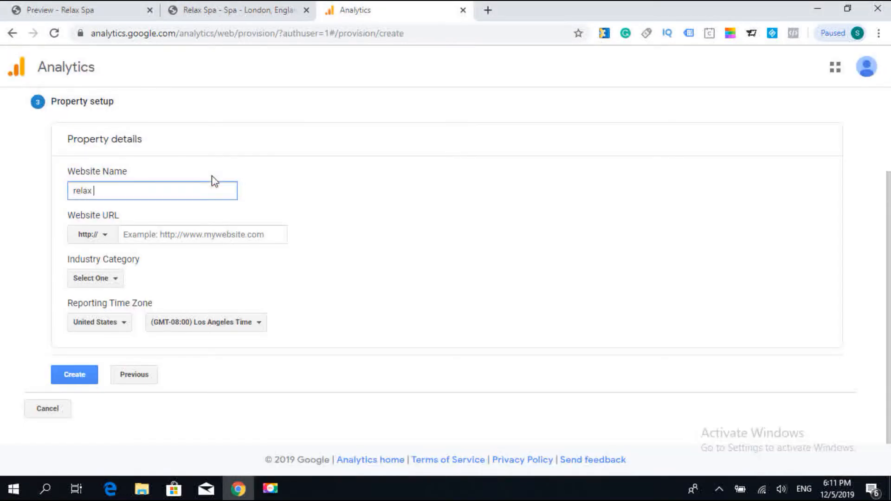
text(spa)
click(228, 233)
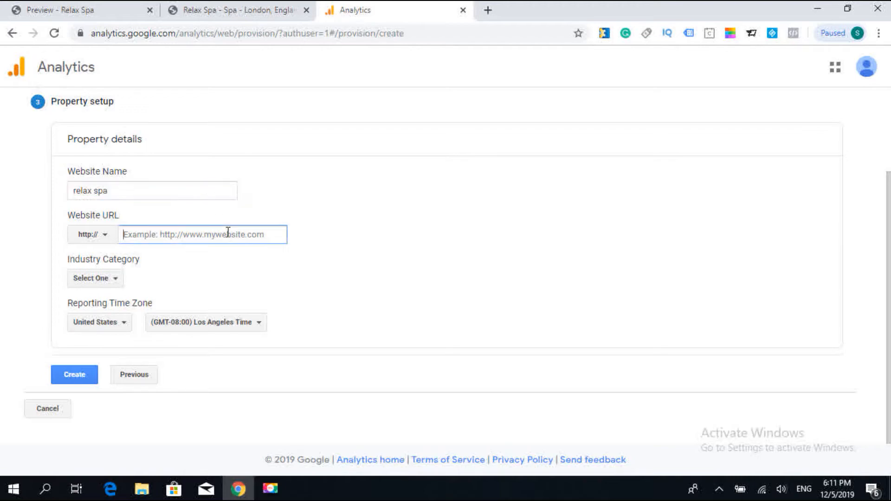
key(ctrl+v)
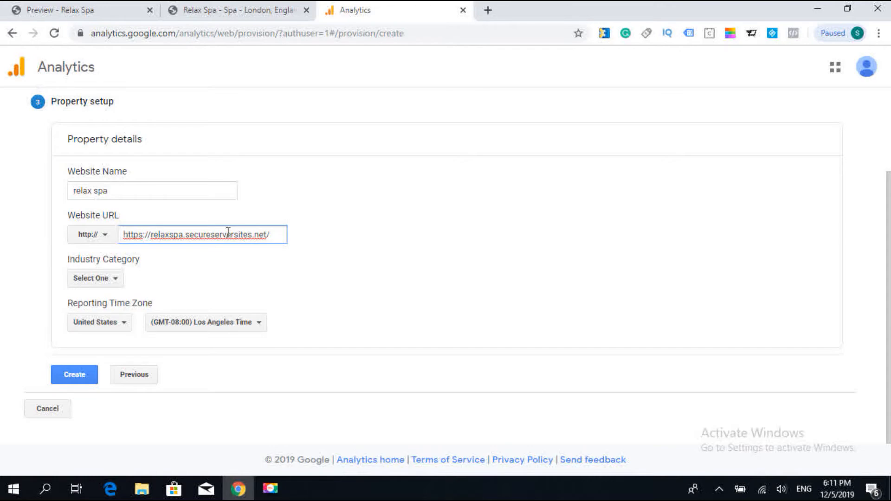
- Set the property's industry category to Beauty and Fitness
click(109, 284)
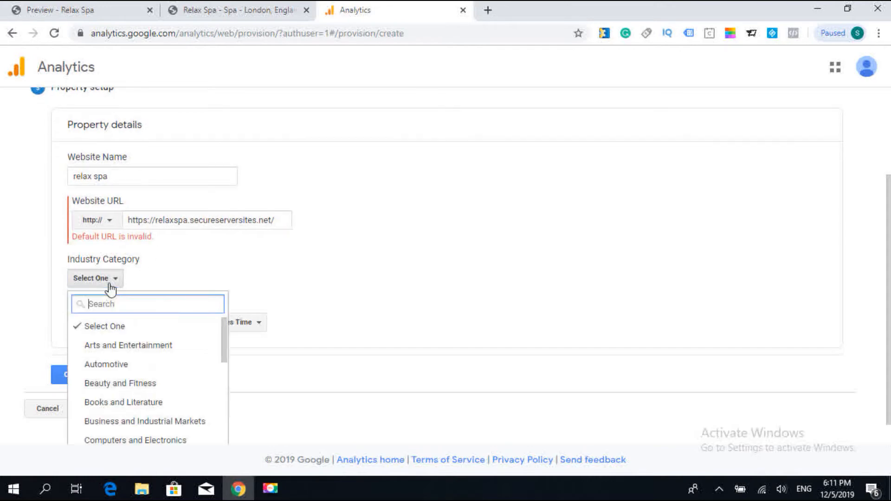
text(sp)
key(BackSpace)
key(BackSpace)
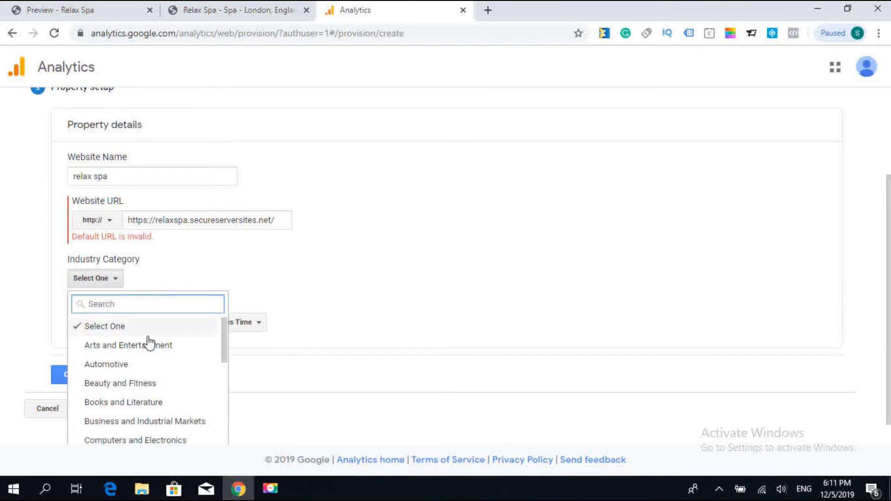
click(140, 384)
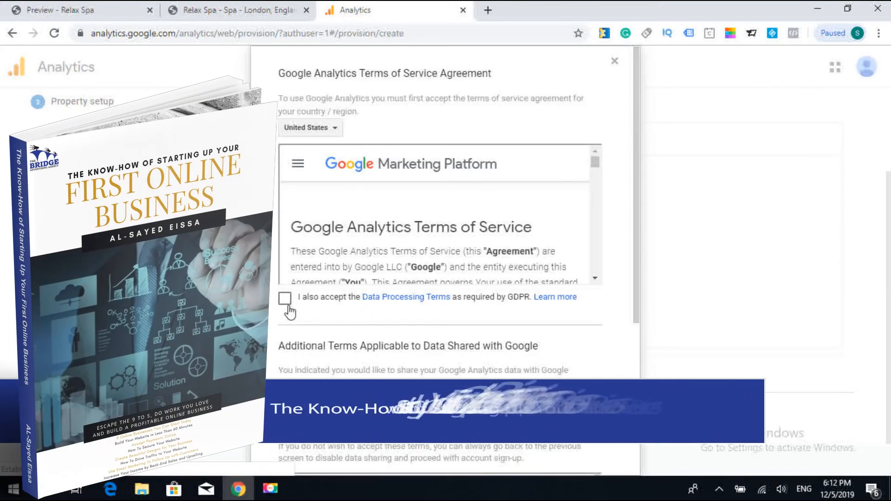
- Accept the GDPR Data Processing Terms and set the terms of service country to United Kingdom
click(285, 299)
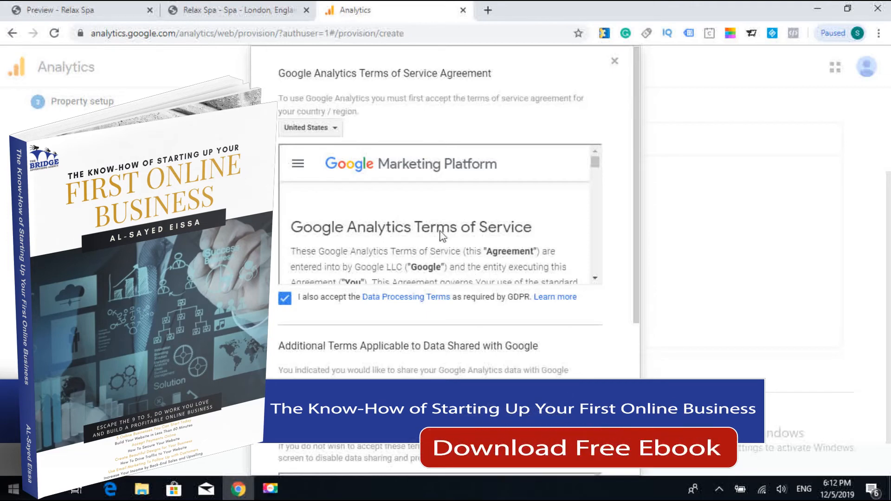
click(330, 133)
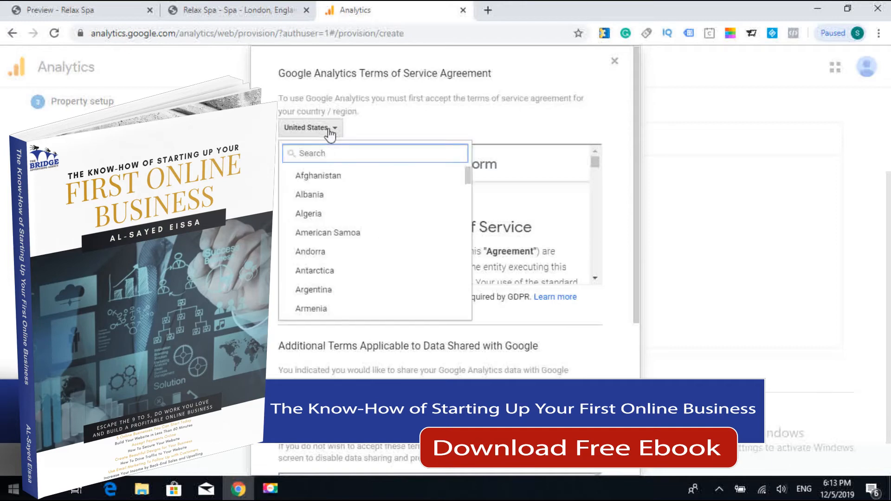
text(uni)
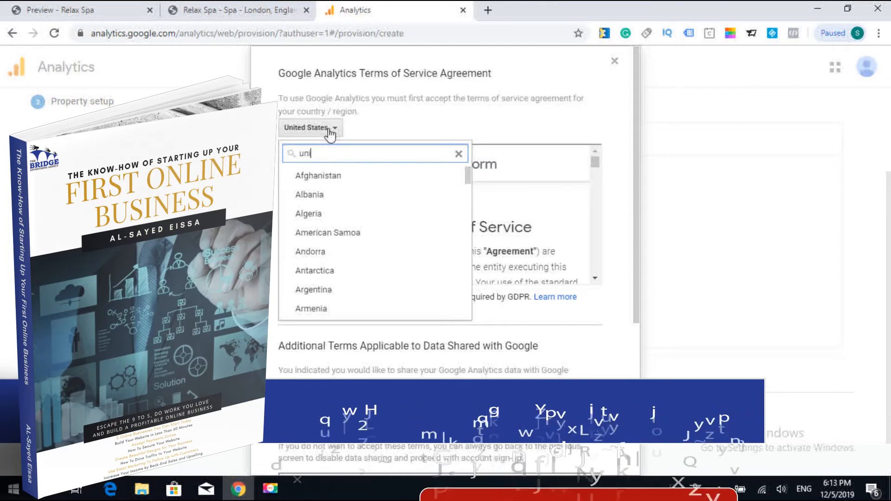
text(ted)
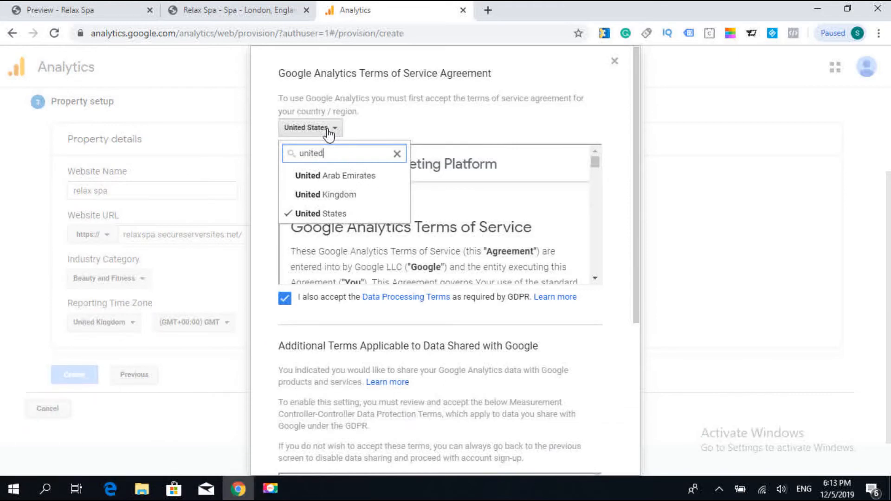
click(342, 194)
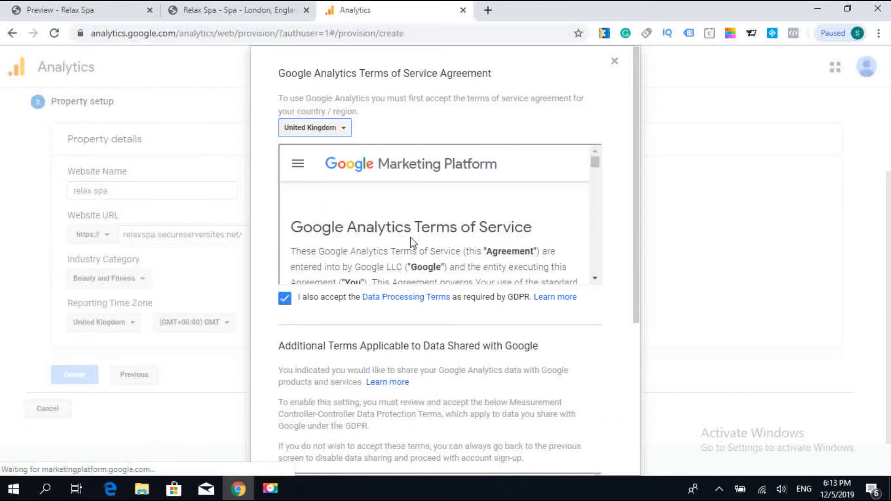
- Accept the Measurement Controller-Controller Data Protection Terms and the service agreement, and dismiss the mobile app offer and the search tip
scroll(418, 260, down, 10)
scroll(563, 337, down, 5)
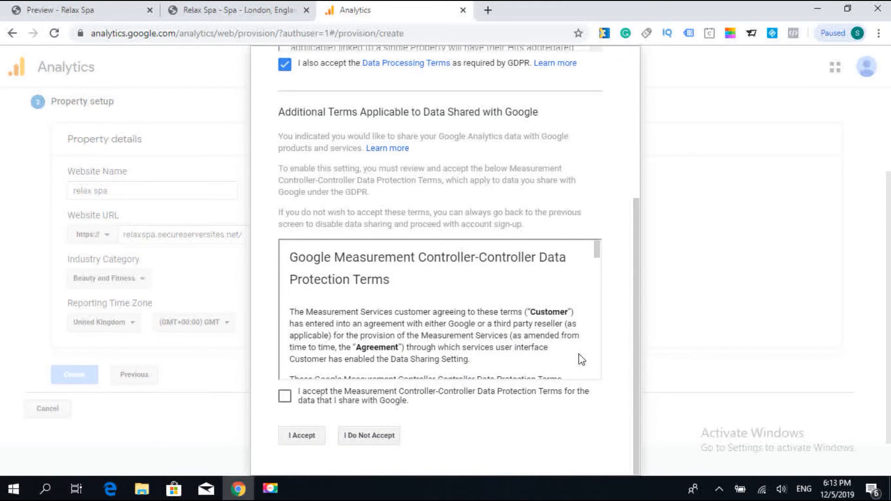
click(284, 398)
click(308, 441)
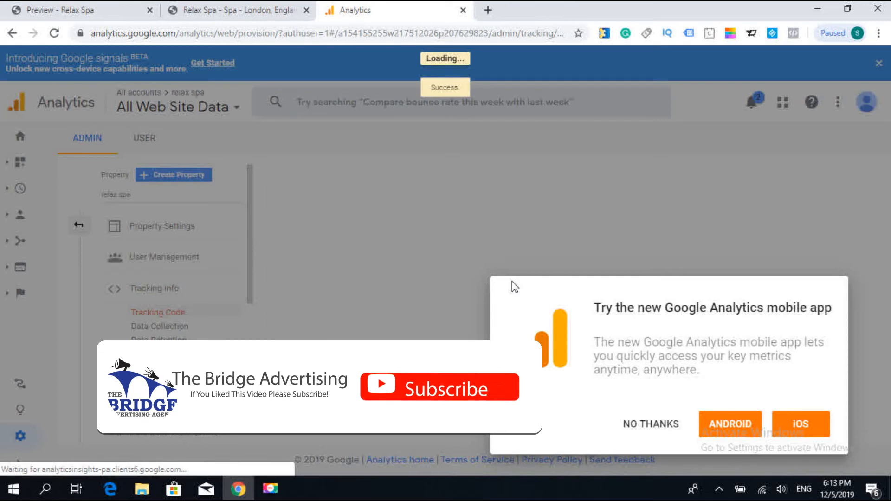
click(649, 425)
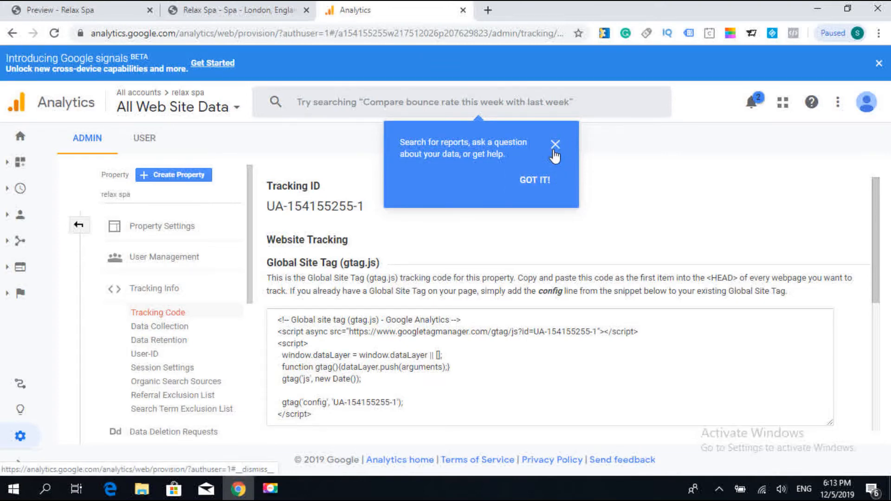
click(537, 180)
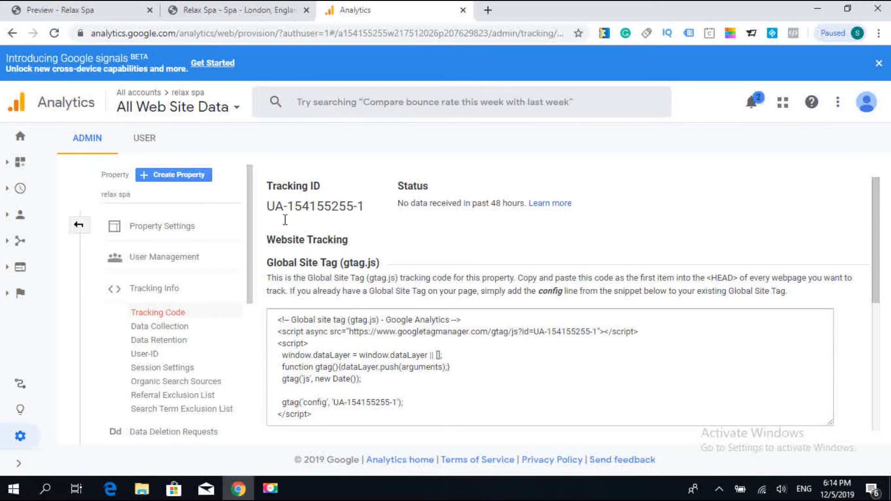
- Return to the Relax Spa site in Website Builder, leave the preview and open its Google Analytics settings
click(253, 12)
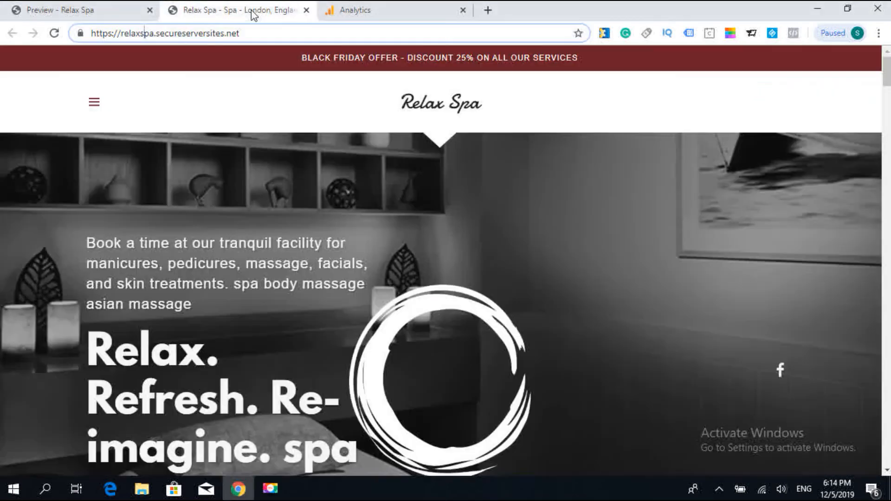
click(121, 9)
click(692, 171)
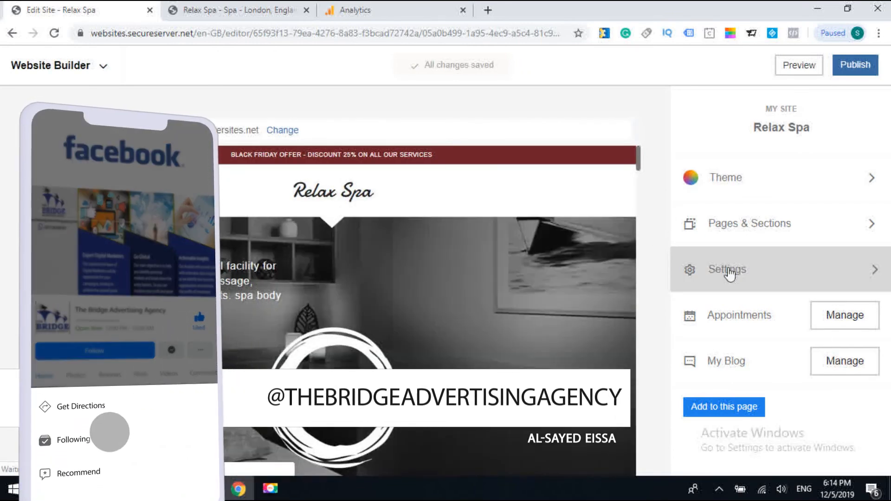
click(728, 273)
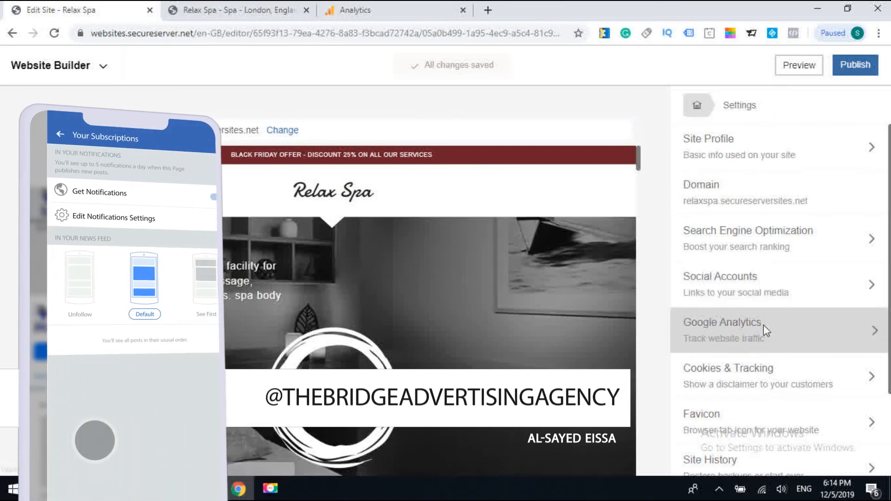
click(763, 328)
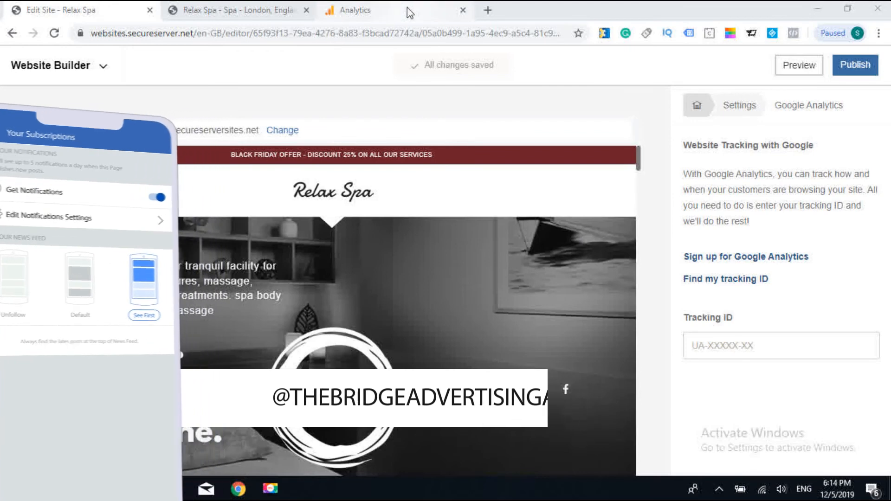
- Copy the new property's tracking ID from Google Analytics and return to the Website Builder editor
click(410, 11)
drag(368, 208, 274, 208)
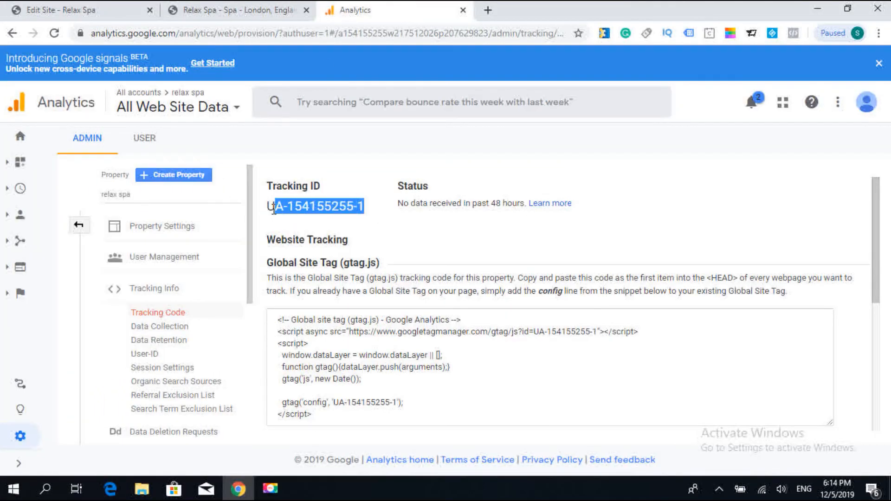
right_click(367, 208)
click(386, 215)
click(106, 9)
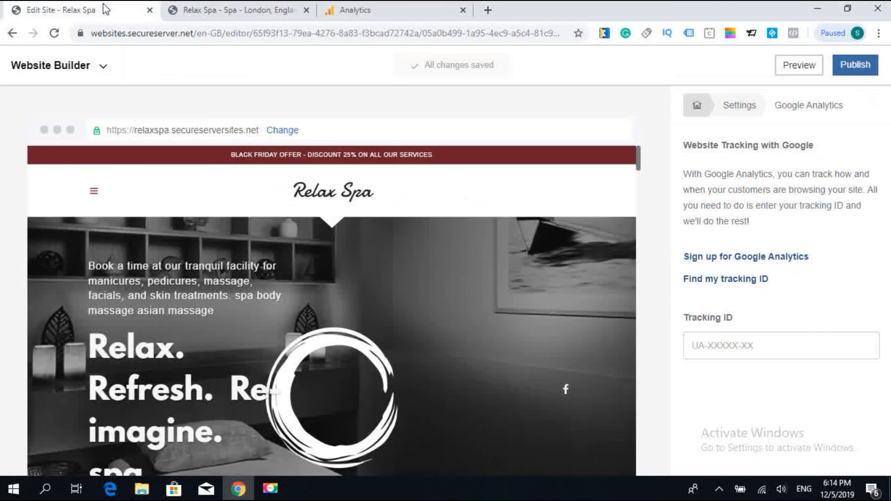
- Paste the copied tracking ID into the site's Google Analytics settings and publish the site
click(751, 348)
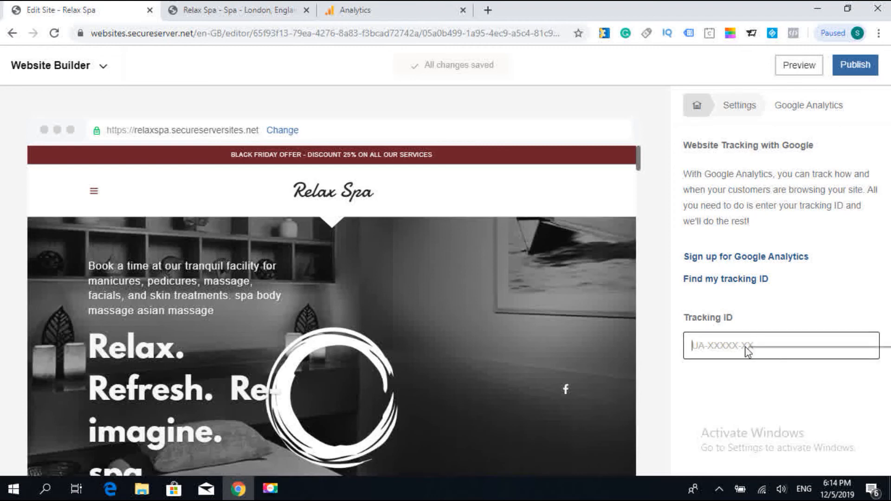
right_click(747, 345)
click(775, 252)
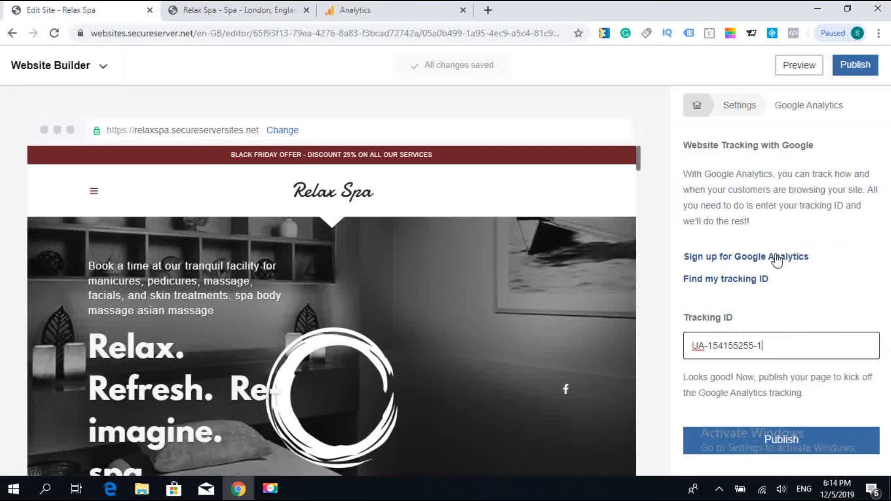
click(795, 452)
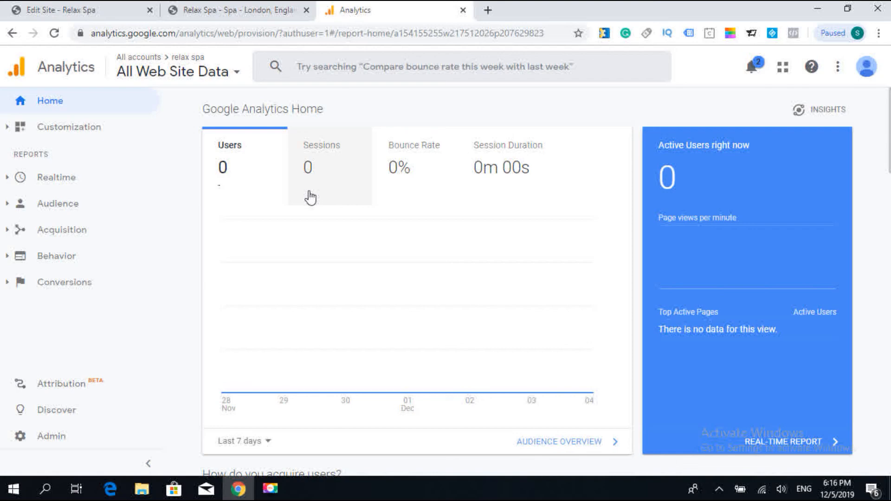
- Look through the Analytics Home overview, examining the reports on traffic channels, active users, visit times, countries and devices
scroll(310, 197, down, 8)
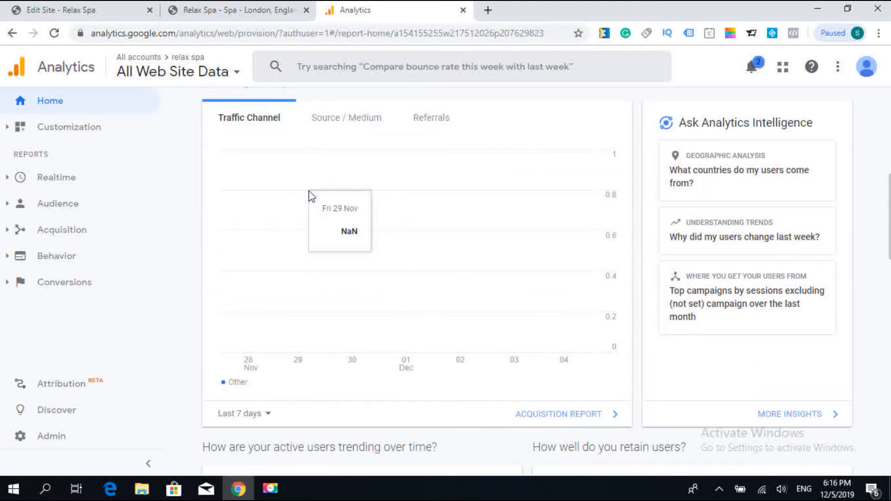
scroll(310, 197, down, 12)
scroll(310, 197, down, 1)
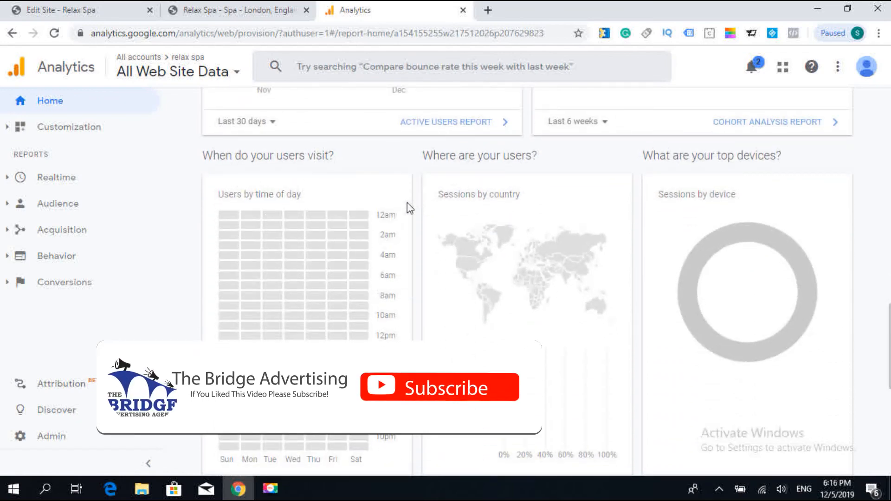
scroll(408, 203, down, 4)
scroll(407, 204, up, 2)
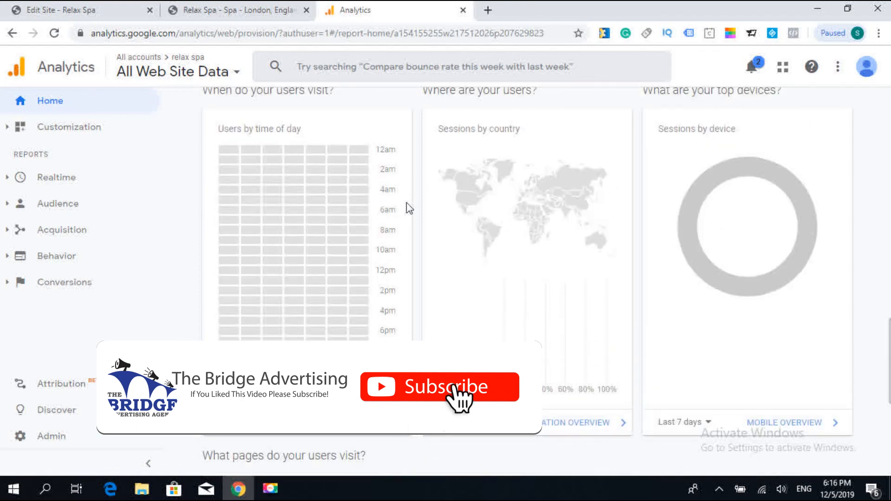
mouse_move(515, 168)
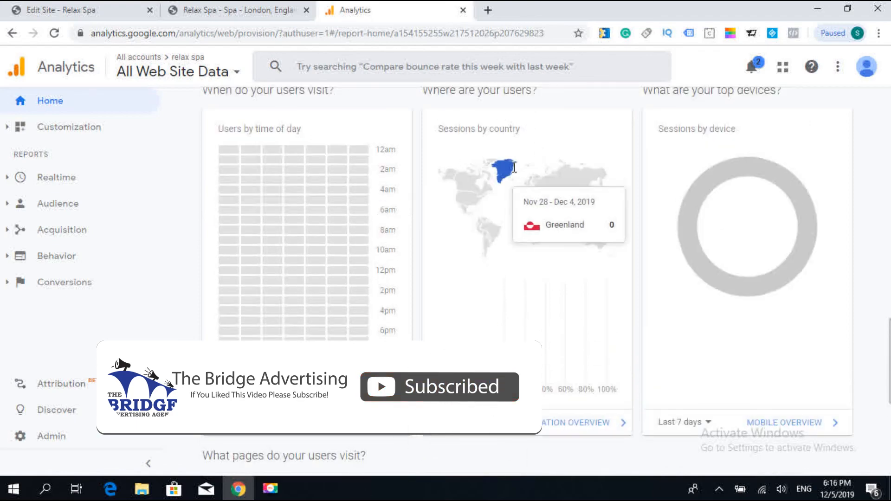
scroll(713, 207, up, 2)
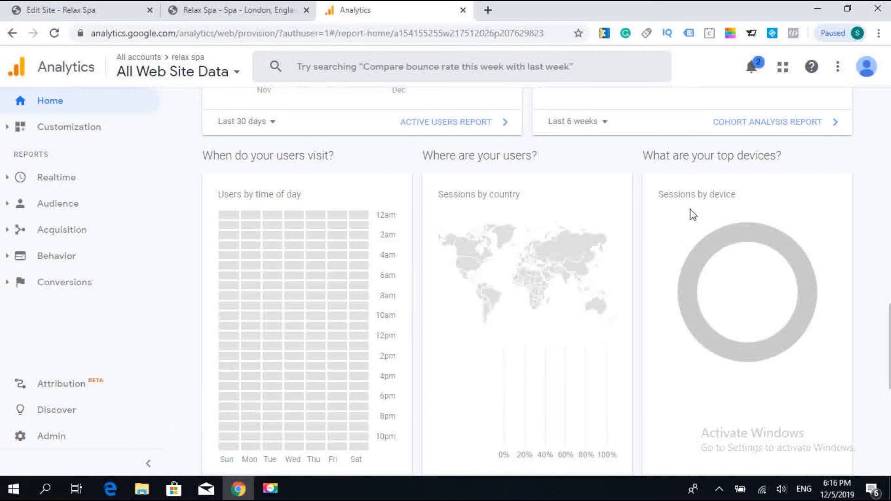
scroll(649, 223, down, 10)
scroll(642, 225, up, 11)
scroll(644, 226, up, 10)
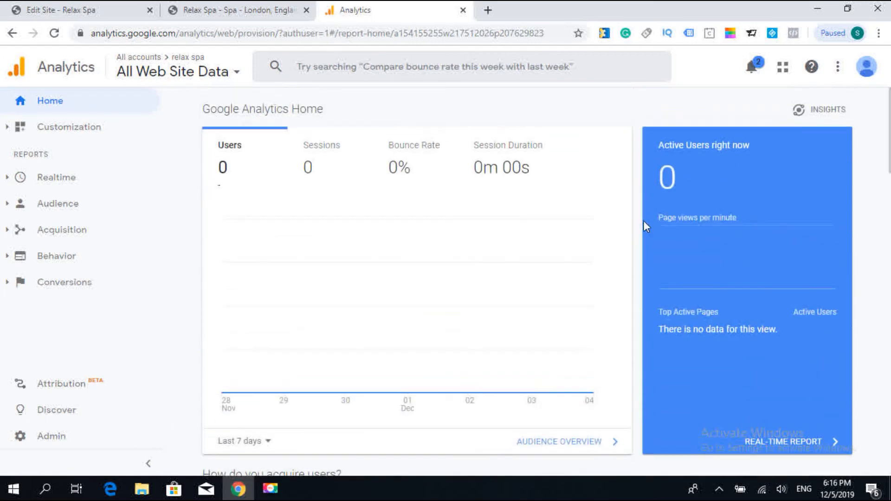